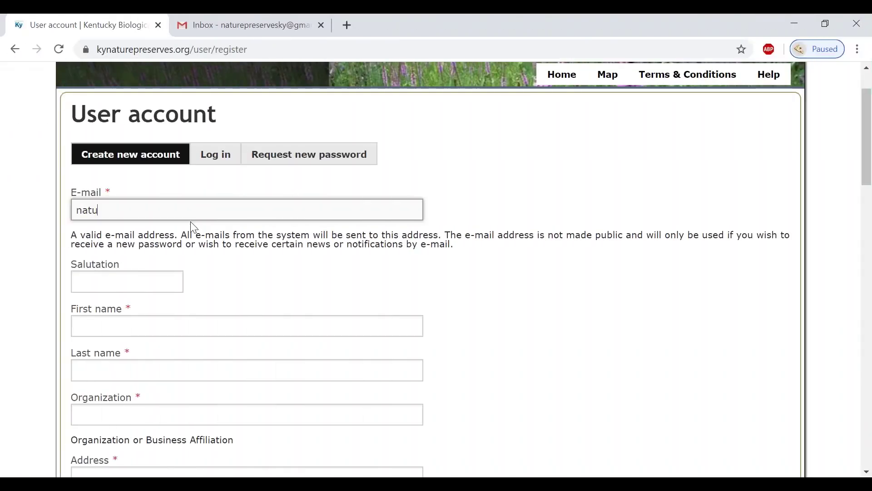
# Enter the account e-mail address and the user's first and last name
pyautogui.press('Tab')
pyautogui.press('Tab')
pyautogui.write('Jane')
pyautogui.press('Tab')
pyautogui.write('Doe')
# Set the organization to Company123 and fill in the street address
pyautogui.press('Tab')
pyautogui.write('Company123')
pyautogui.press('Tab')
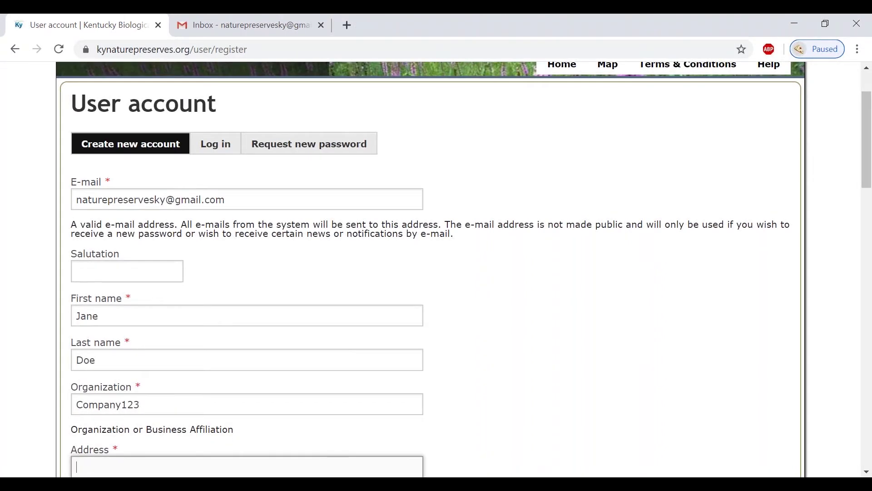
pyautogui.write('!sd')
pyautogui.press('BackSpace')
pyautogui.press('BackSpace')
pyautogui.press('BackSpace')
pyautogui.write('1s')
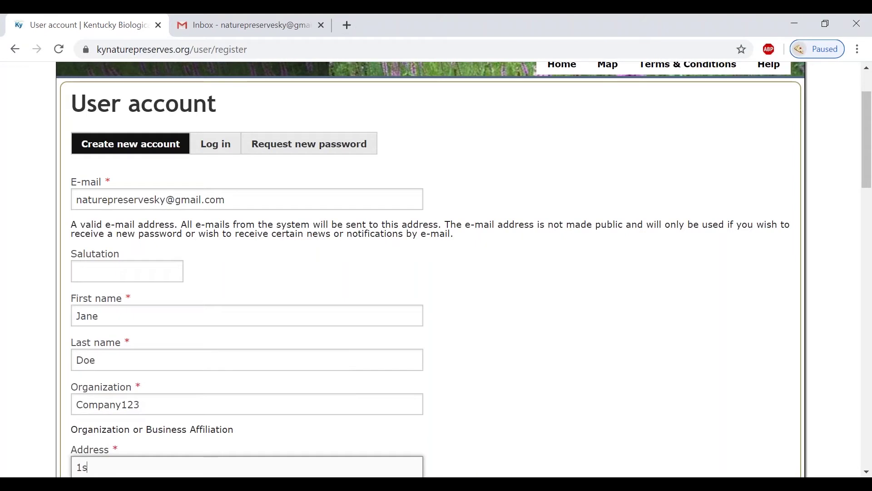
pyautogui.write('t street')
pyautogui.scroll(-5, 432, 273)
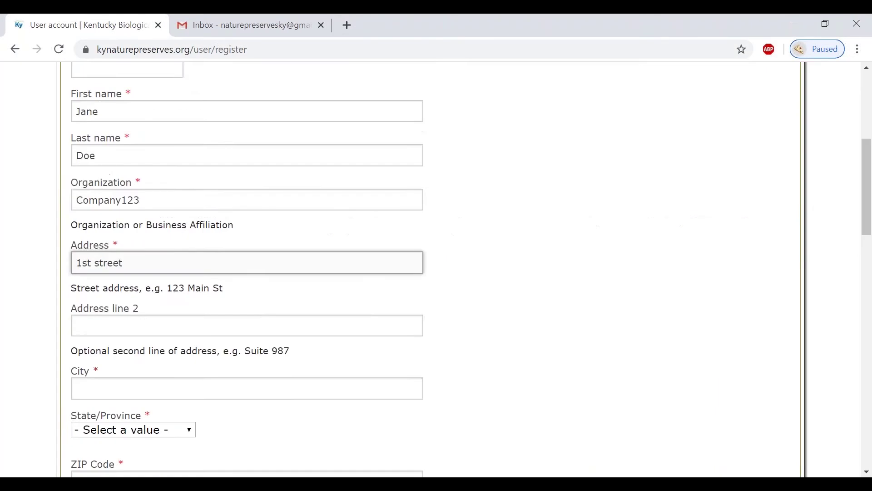
# Fill in the city, state Kentucky, ZIP code and phone number
pyautogui.scroll(-1, 113, 325)
pyautogui.click(113, 323)
pyautogui.write('Frankf')
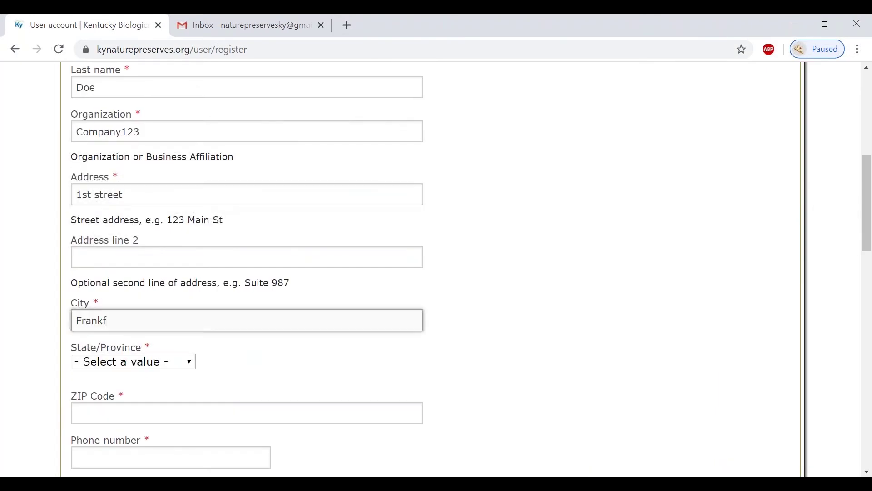
pyautogui.write('ort')
pyautogui.press('Tab')
pyautogui.write('Kentucky')
pyautogui.press('Tab')
pyautogui.write('40601')
pyautogui.press('Tab')
pyautogui.write('2220')
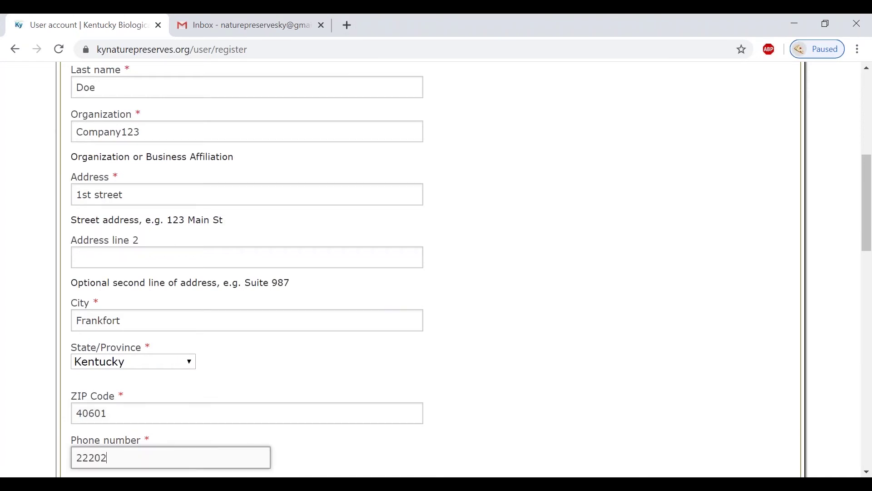
pyautogui.press('BackSpace')
pyautogui.write('-222-2222')
# Accept the Terms & Conditions and create the new account
pyautogui.scroll(-3, 432, 268)
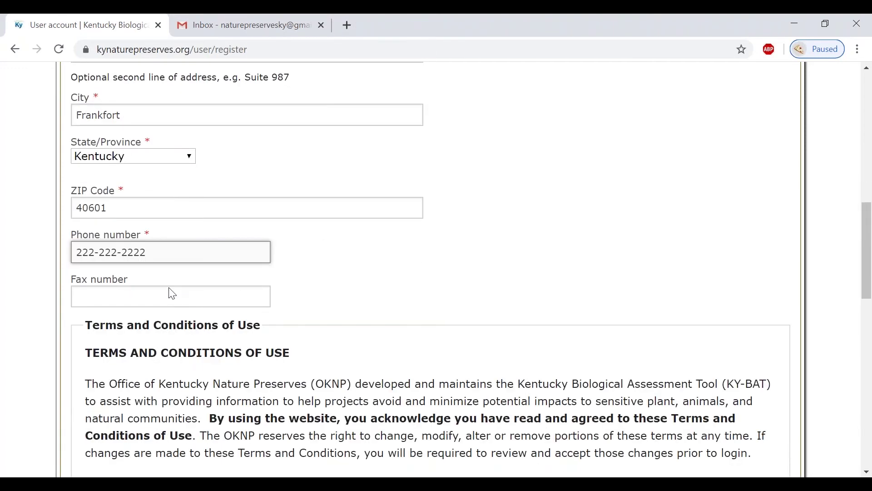
pyautogui.scroll(-6, 171, 292)
pyautogui.scroll(-8, 172, 295)
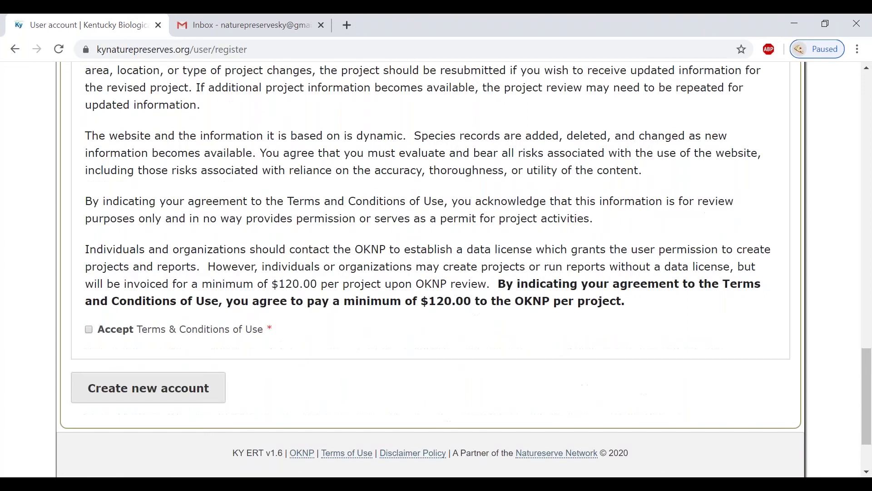
pyautogui.click(89, 237)
pyautogui.click(120, 298)
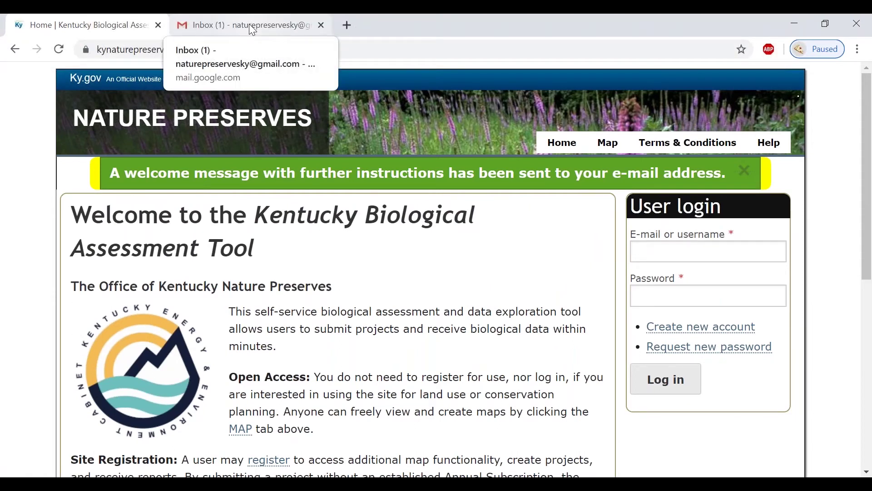
# Open the account-details e-mail in Gmail and follow its one-time login link
pyautogui.click(253, 28)
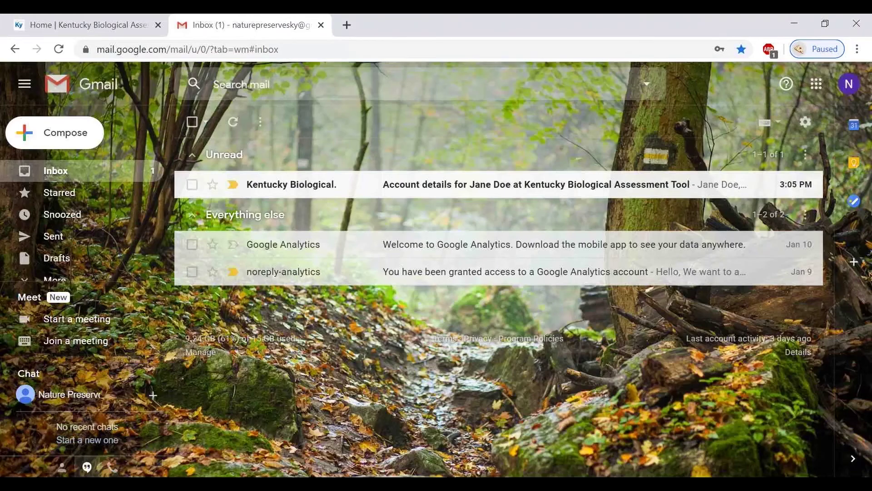
pyautogui.click(296, 194)
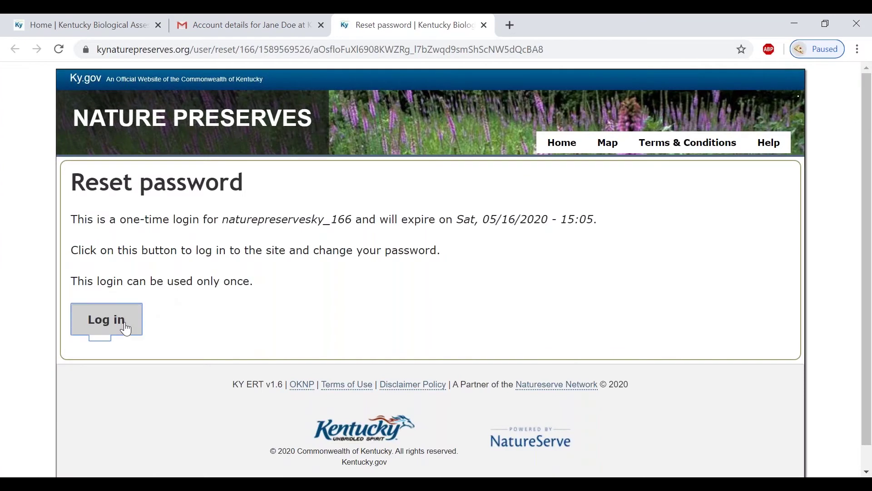
# Log in via the one-time link, enter and confirm a new password, and save
pyautogui.click(123, 326)
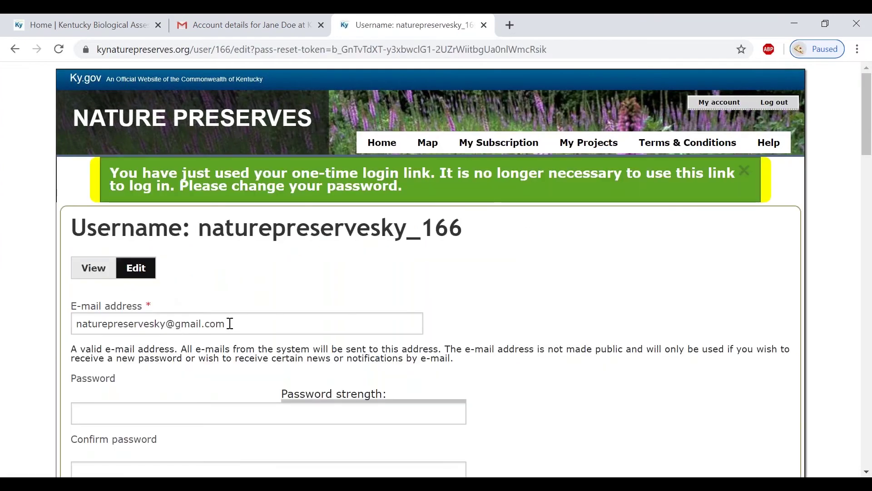
pyautogui.scroll(-2, 227, 325)
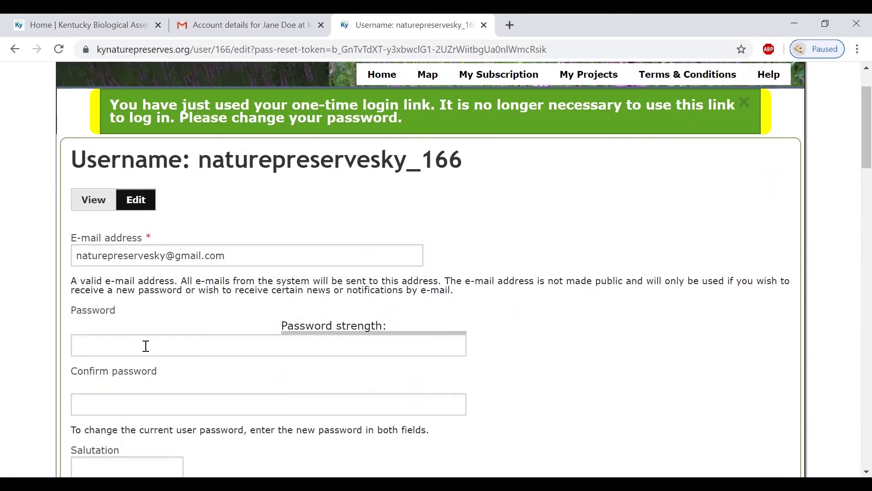
pyautogui.click(146, 345)
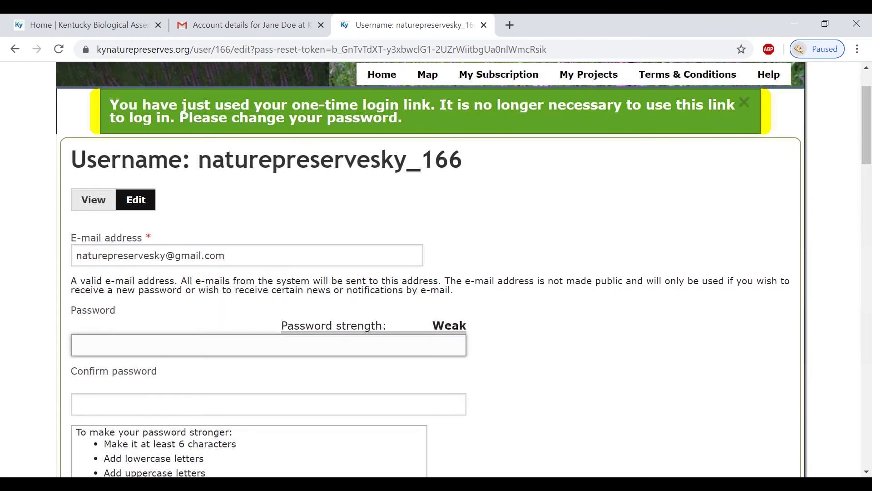
pyautogui.write('*********')
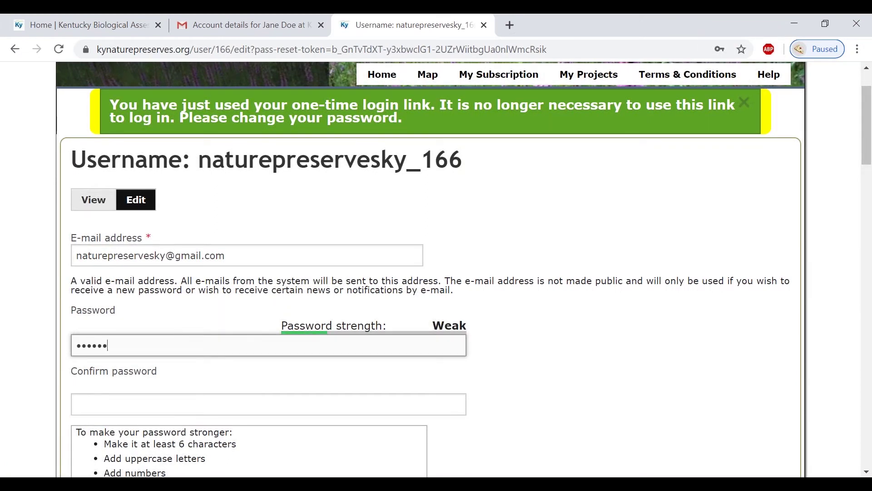
pyautogui.click(136, 404)
pyautogui.write('***')
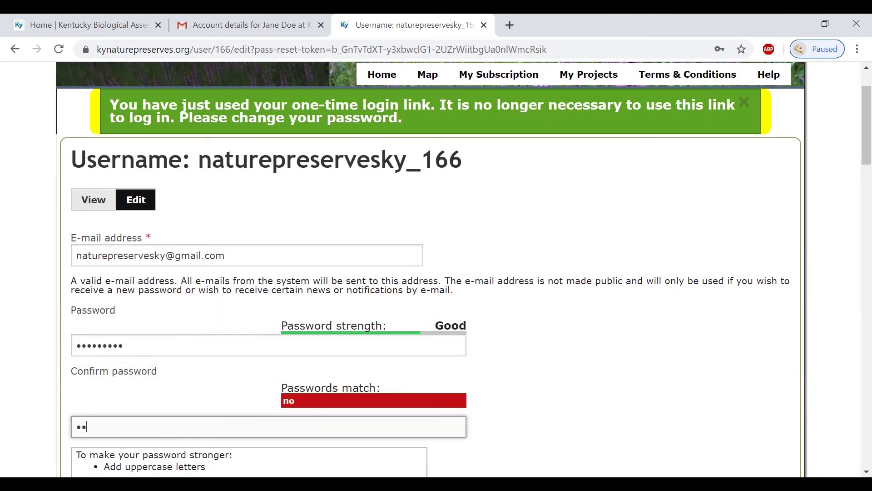
pyautogui.write('******')
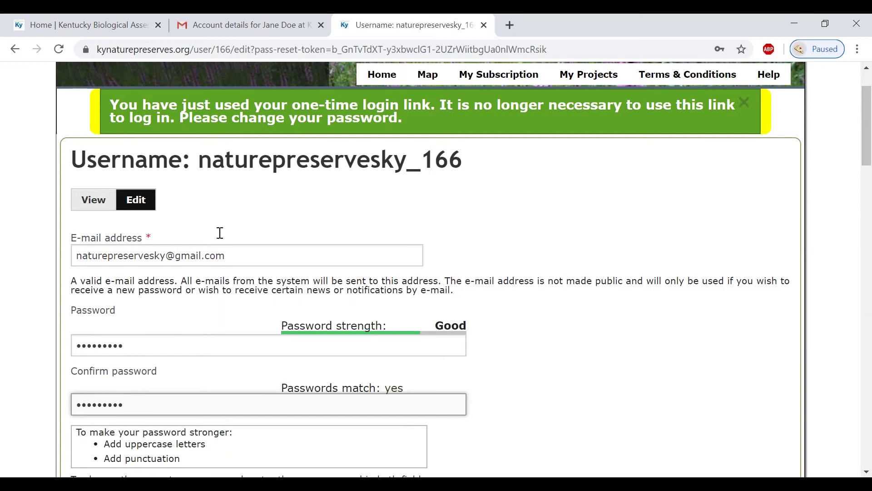
pyautogui.scroll(-5, 227, 230)
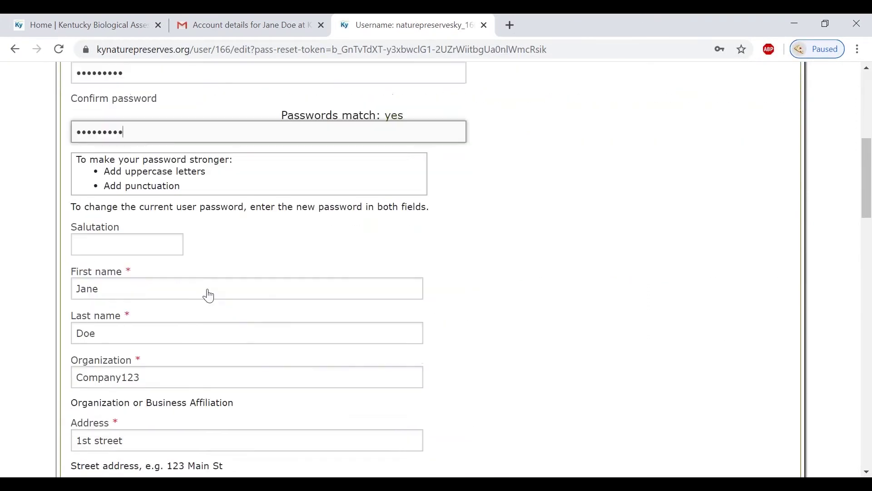
pyautogui.scroll(-9, 209, 295)
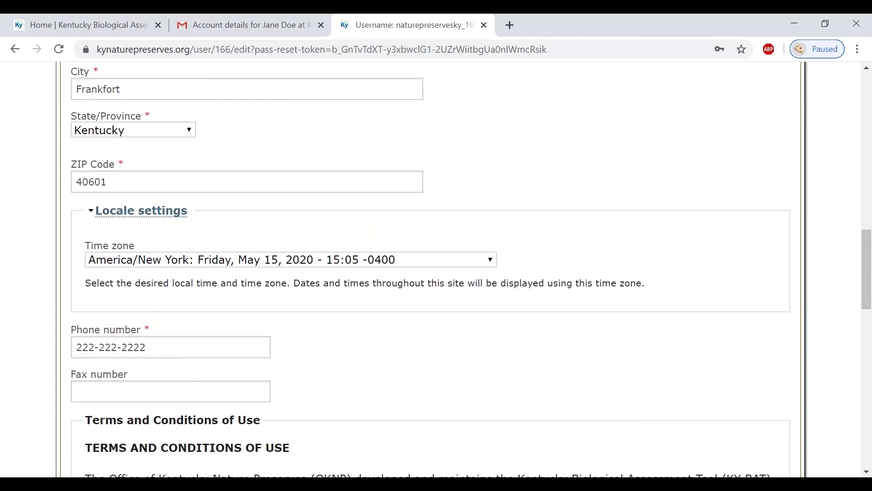
pyautogui.scroll(-15, 218, 300)
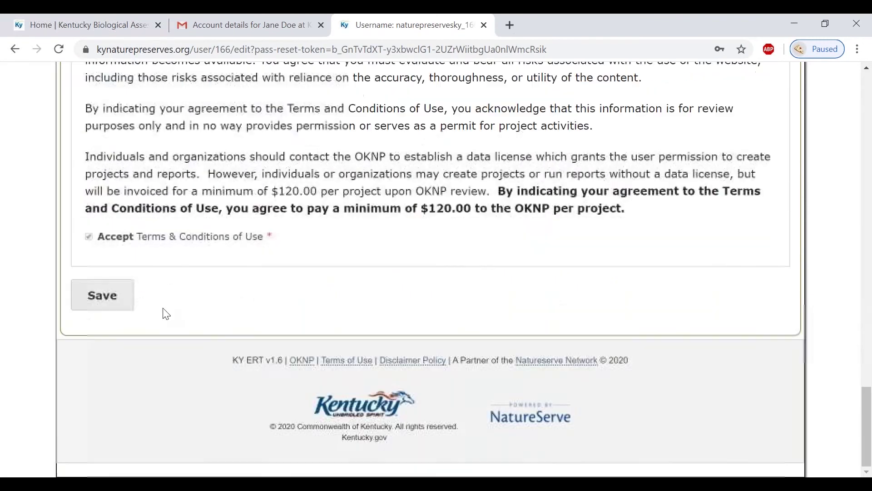
pyautogui.click(107, 295)
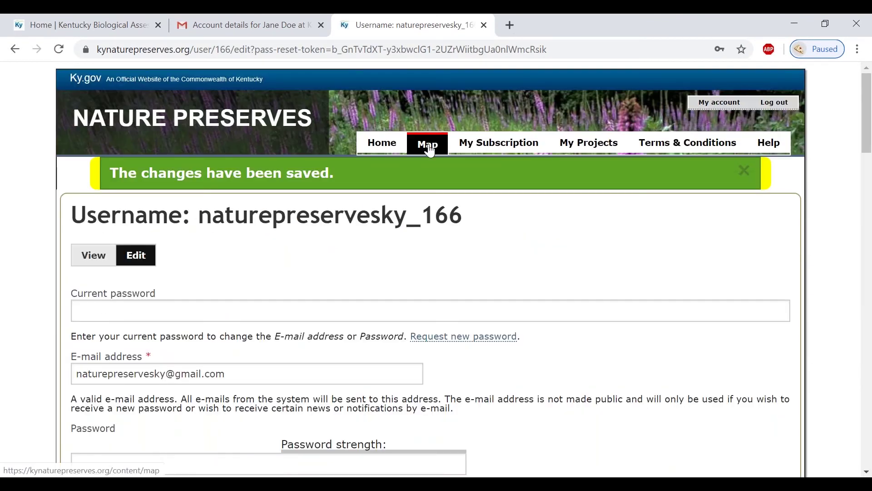
# Go to the Map page and start a new project from the toolbar
pyautogui.click(430, 150)
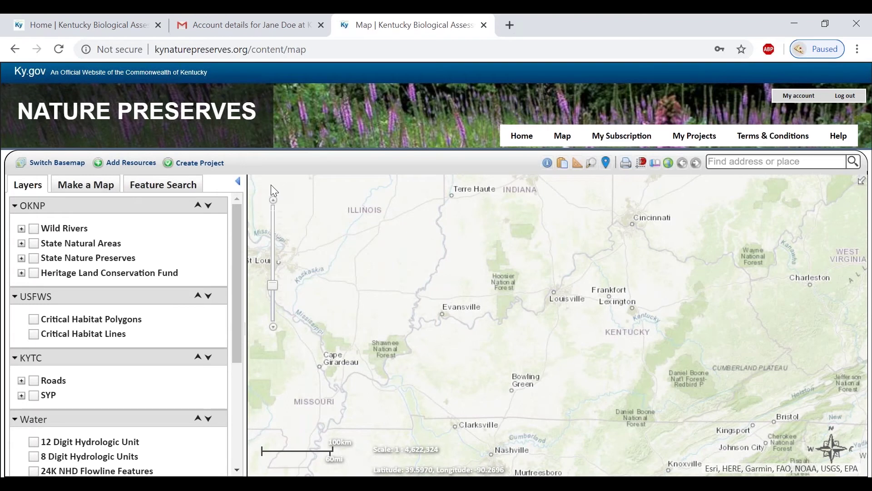
pyautogui.click(198, 168)
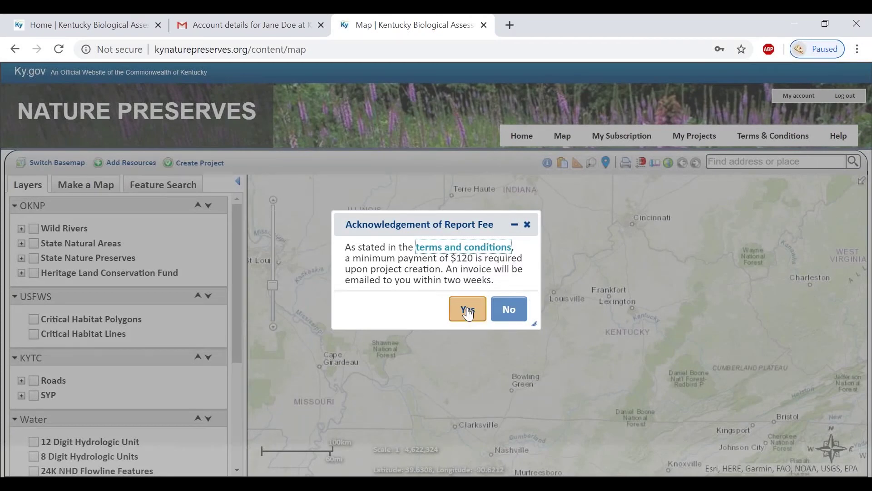
# Agree to the $120 report fee and dismiss Upload Shapes to reach the Draw/Edit panel
pyautogui.click(468, 312)
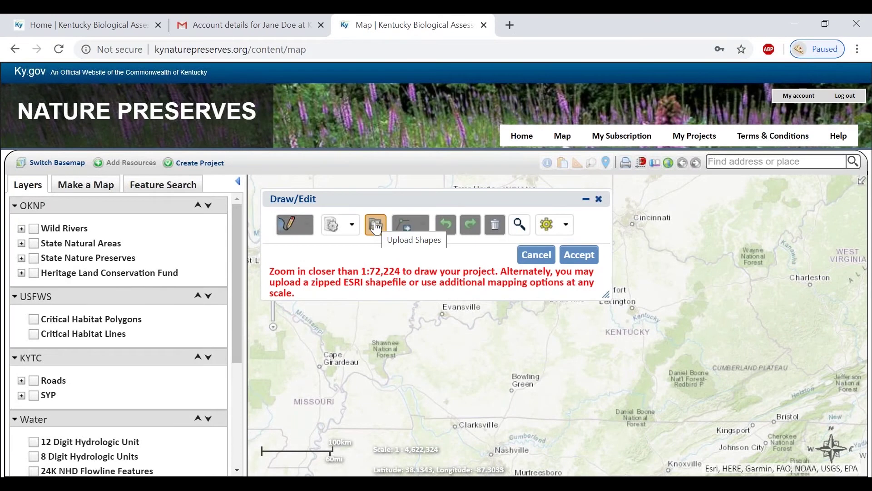
pyautogui.click(376, 226)
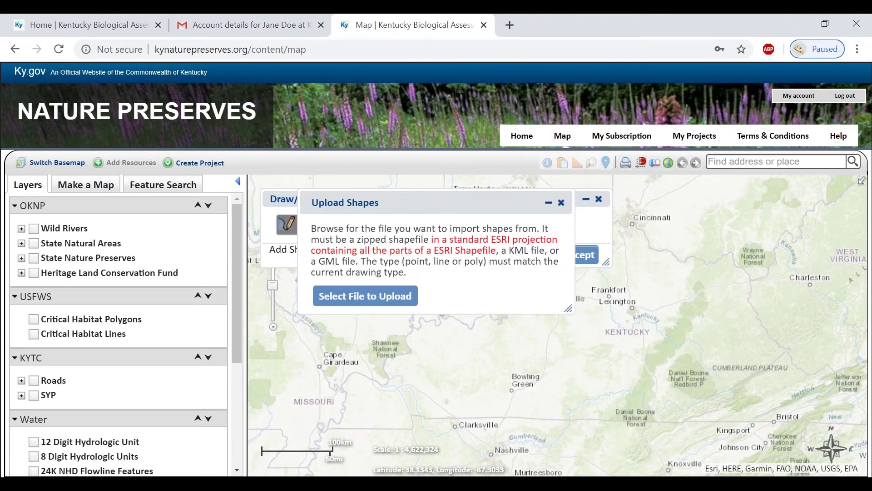
pyautogui.click(562, 203)
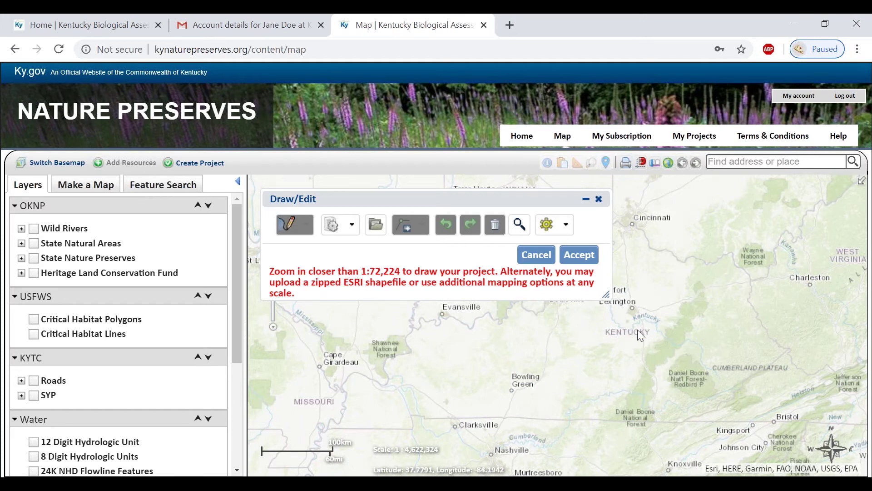
pyautogui.scroll(1, 636, 329)
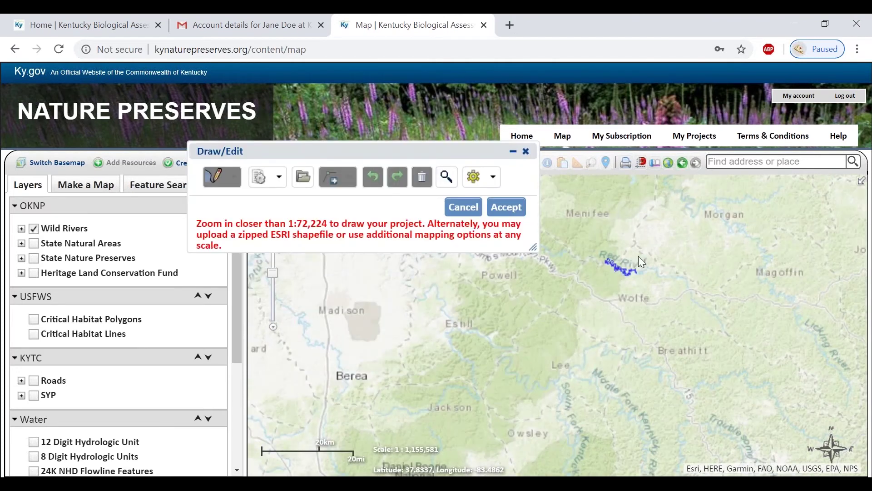
# Draw a five-corner 350.237-acre polygon around the river area and accept it
pyautogui.scroll(2, 639, 256)
pyautogui.scroll(2, 560, 300)
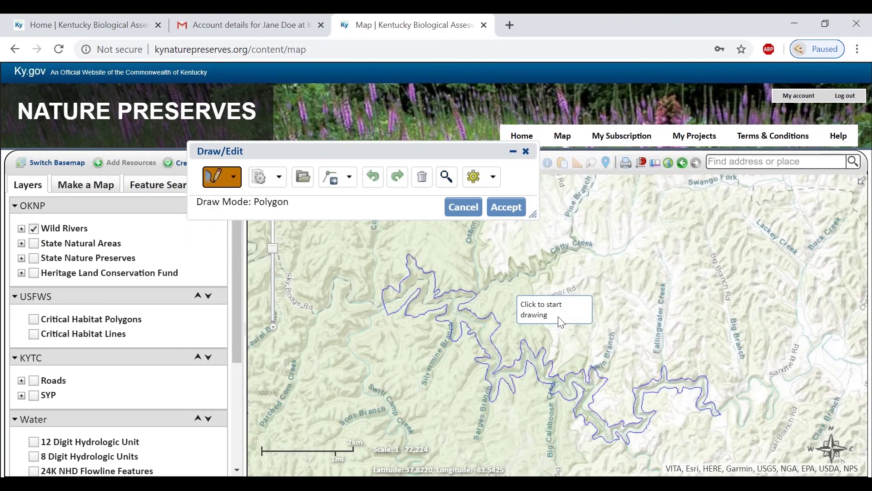
pyautogui.moveTo(638, 356); pyautogui.dragTo(621, 306)
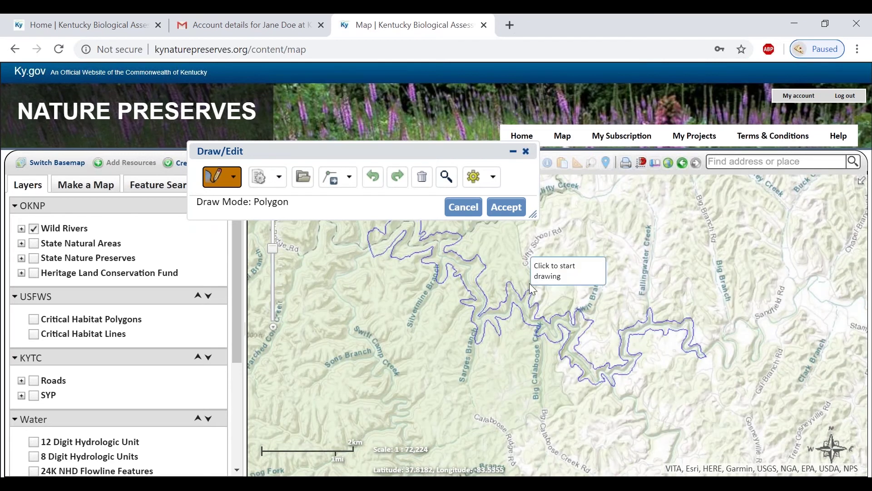
pyautogui.click(548, 296)
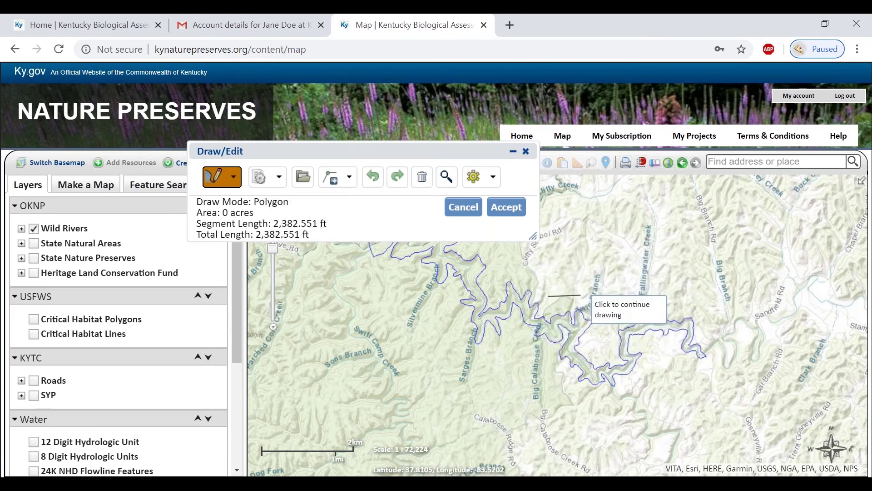
pyautogui.click(582, 296)
pyautogui.click(603, 313)
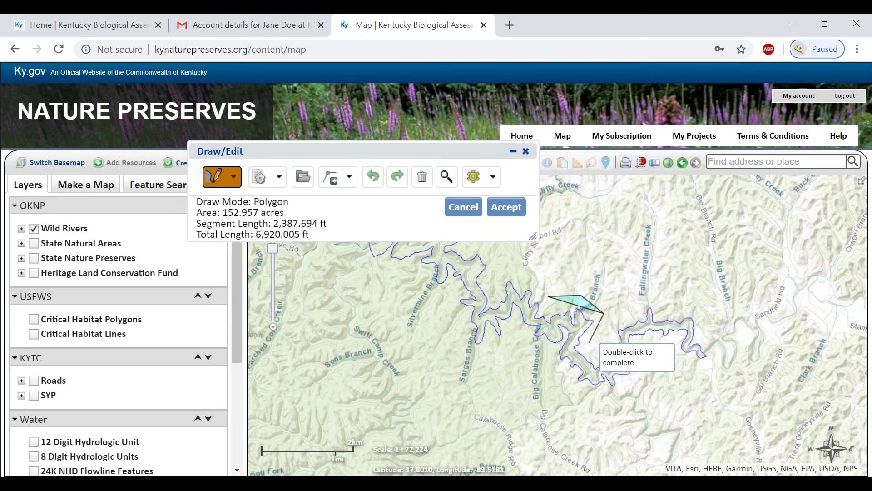
pyautogui.click(585, 340)
pyautogui.click(565, 368)
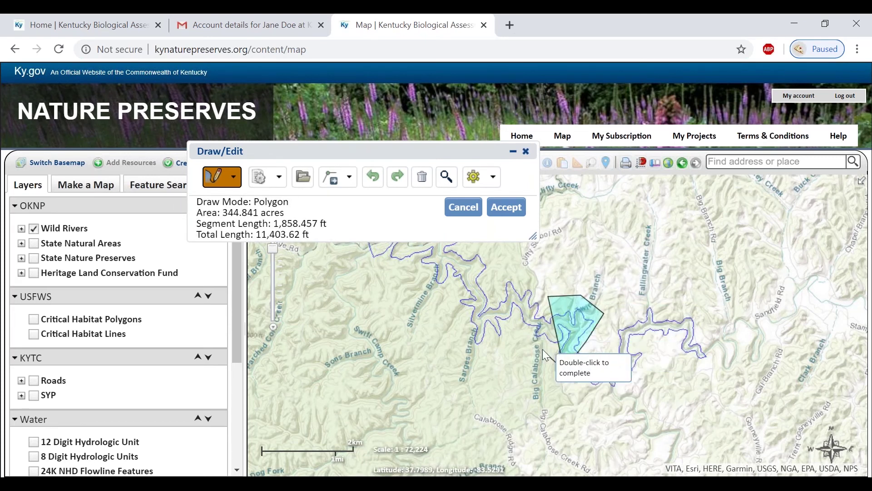
pyautogui.doubleClick(541, 341)
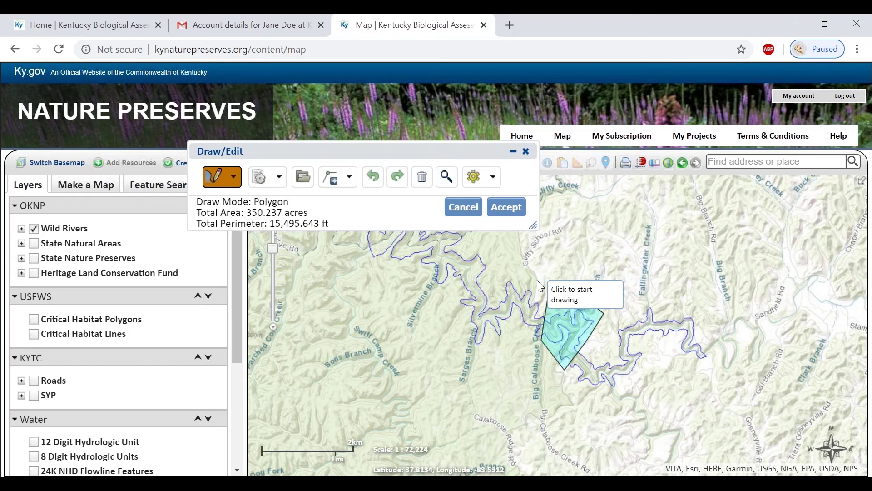
pyautogui.click(506, 207)
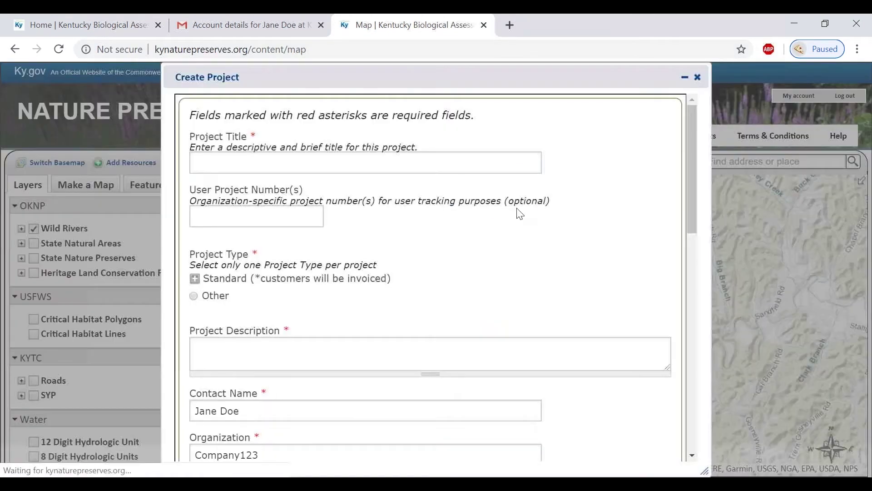
# Title the project 'Test project', number 123-b, with a Standard 1 mile buffer
pyautogui.click(413, 162)
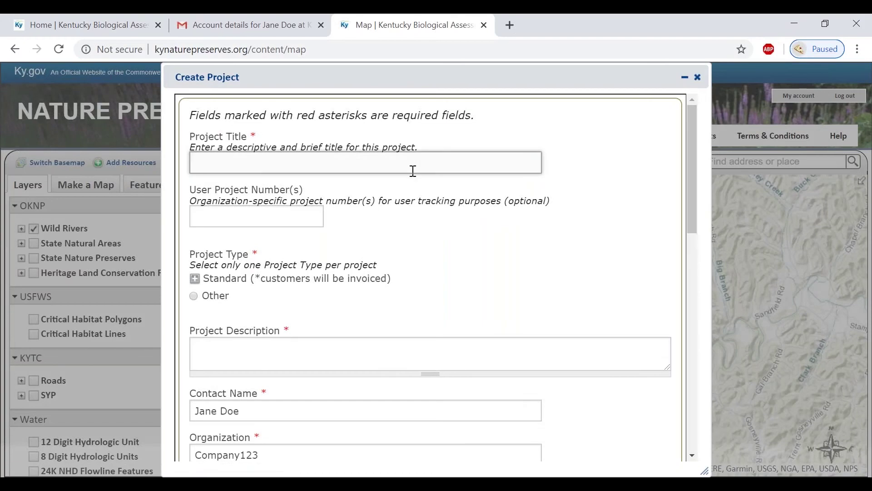
pyautogui.write('Test project')
pyautogui.press('Tab')
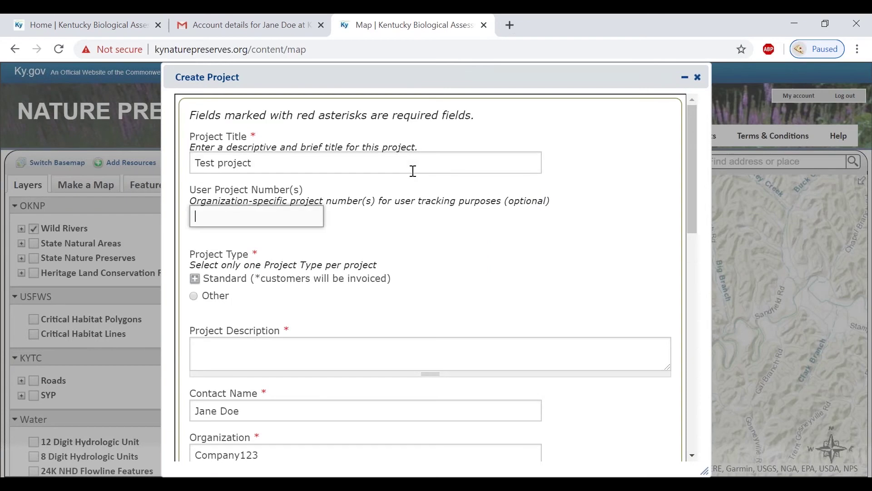
pyautogui.write('123-b')
pyautogui.press('Tab')
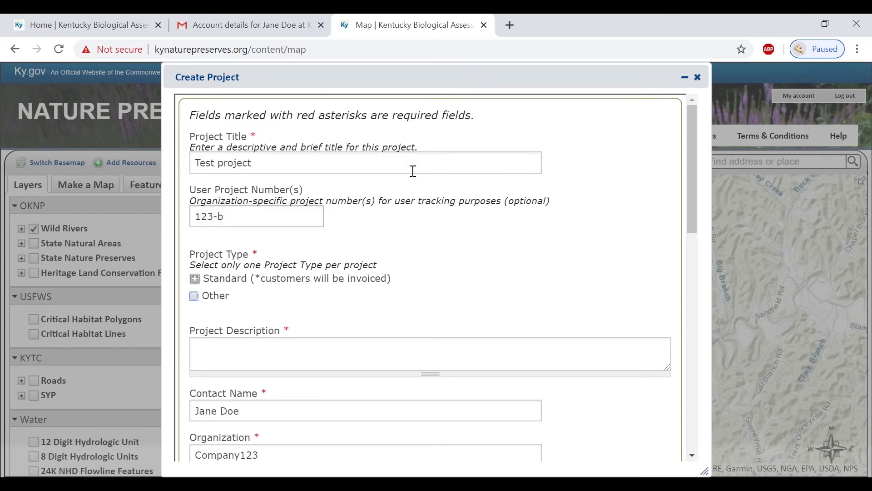
pyautogui.click(196, 278)
pyautogui.click(211, 296)
# Add the description 'Test project', submit for review, and dismiss the confirmation
pyautogui.click(248, 411)
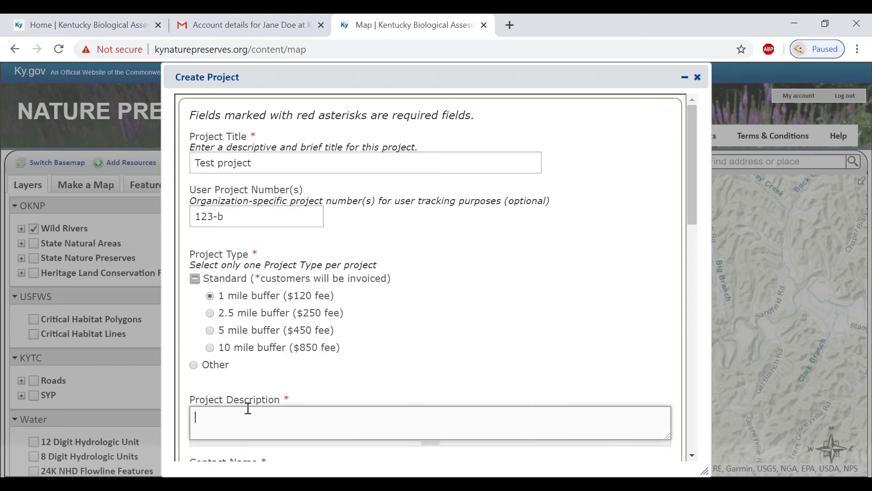
pyautogui.write('Test project')
pyautogui.scroll(-6, 256, 363)
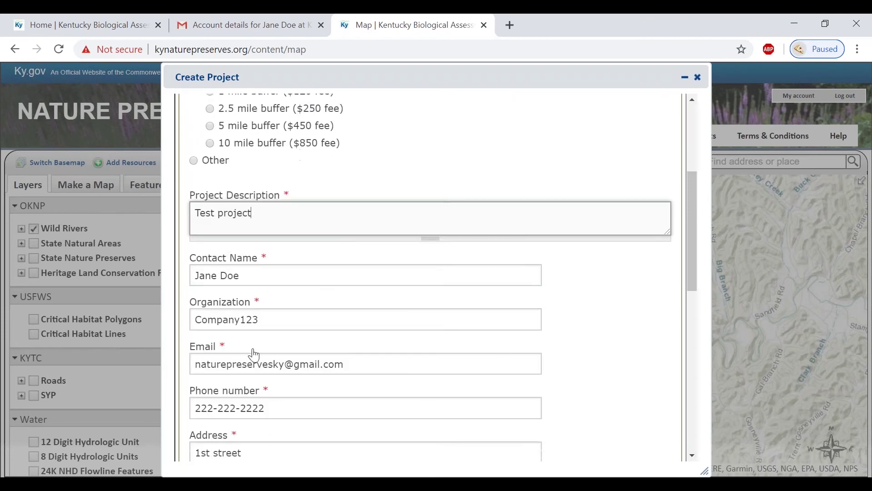
pyautogui.scroll(-6, 255, 355)
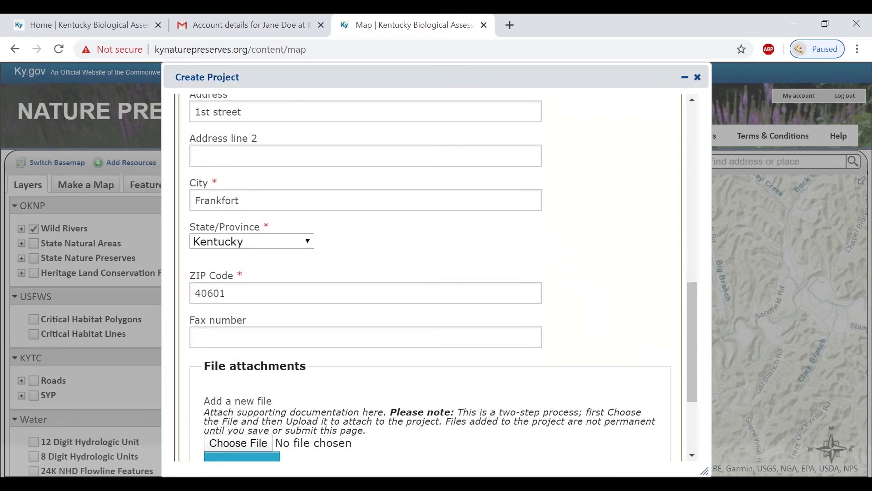
pyautogui.scroll(-3, 261, 356)
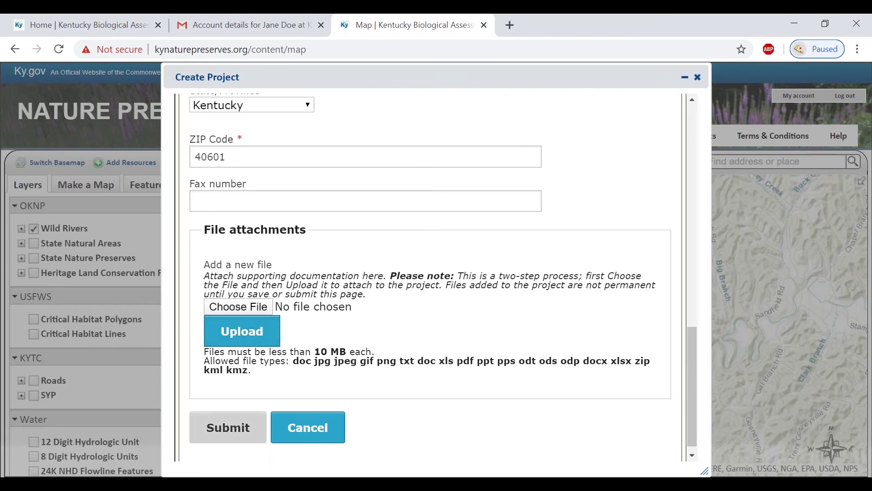
pyautogui.click(228, 427)
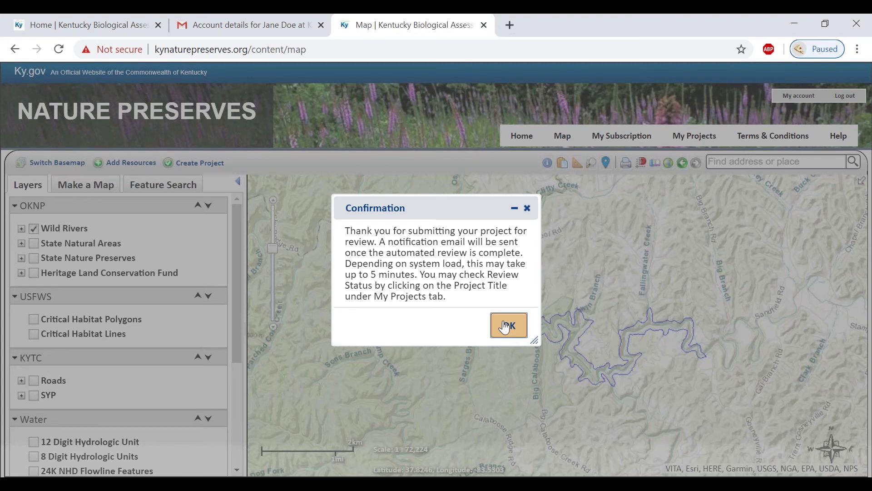
pyautogui.click(504, 327)
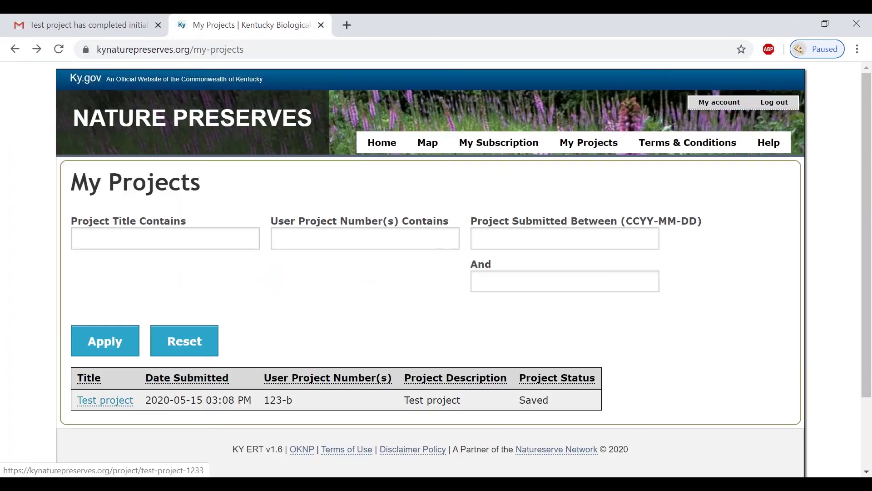
# Open Test project from My Projects to view its review results
pyautogui.click(105, 399)
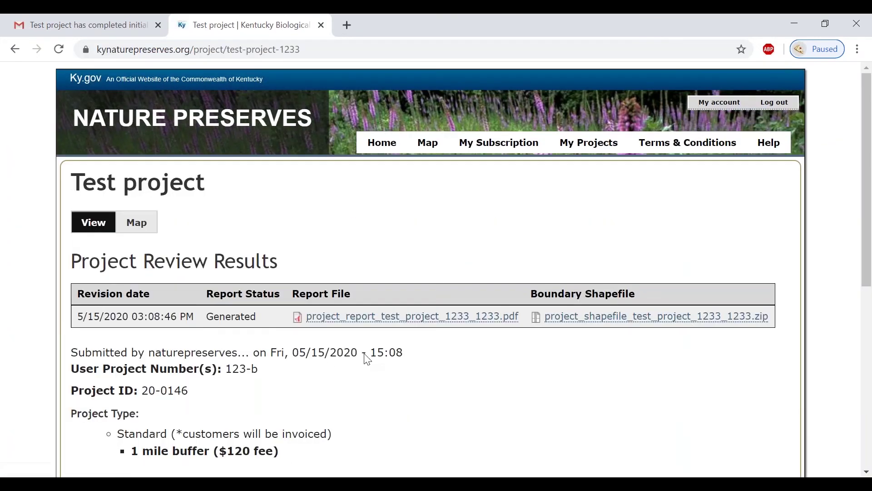
# Open the review report PDF and read through its species, managed-area and habitat tables
pyautogui.click(358, 326)
pyautogui.scroll(-15, 370, 321)
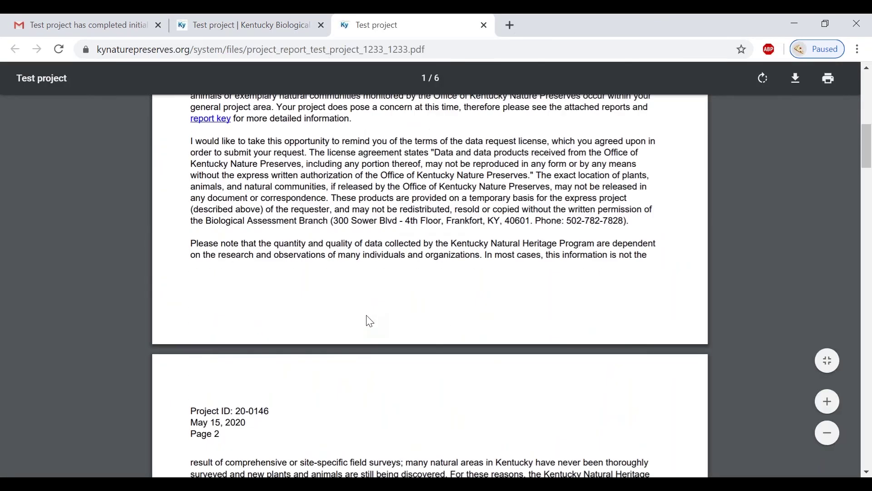
pyautogui.scroll(-10, 369, 321)
pyautogui.scroll(-8, 371, 321)
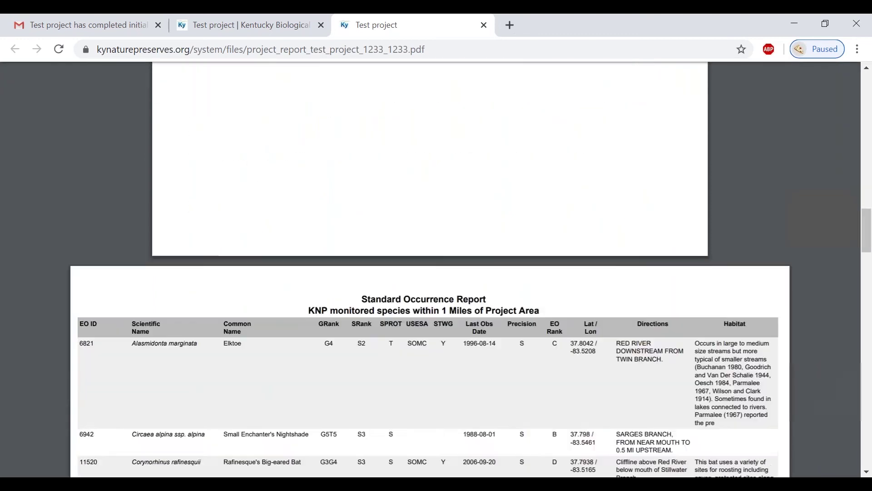
pyautogui.scroll(-4, 370, 321)
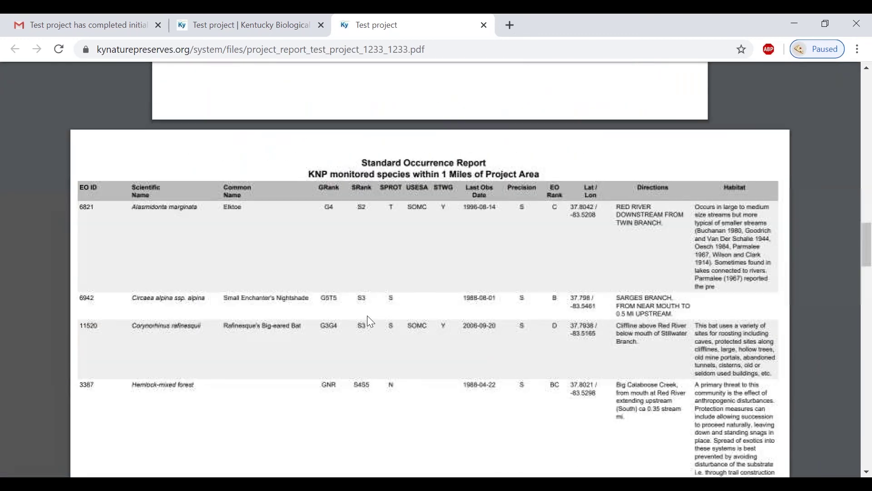
pyautogui.scroll(-2, 371, 322)
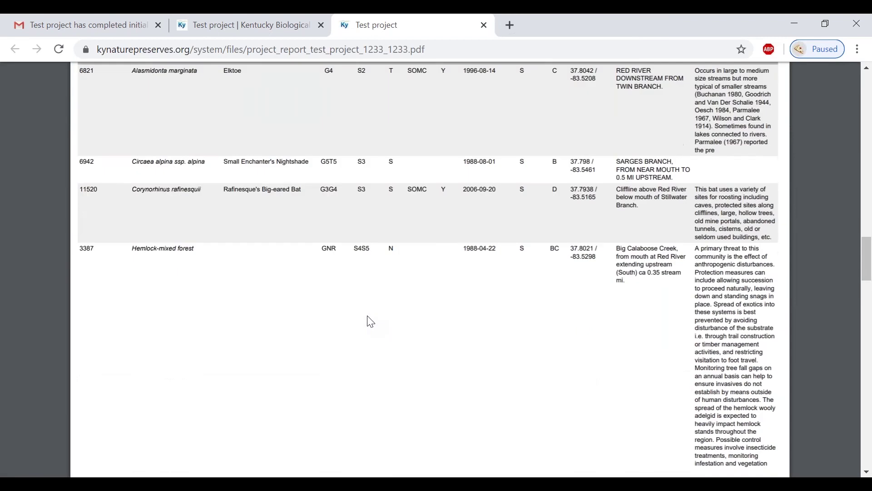
pyautogui.scroll(-2, 370, 321)
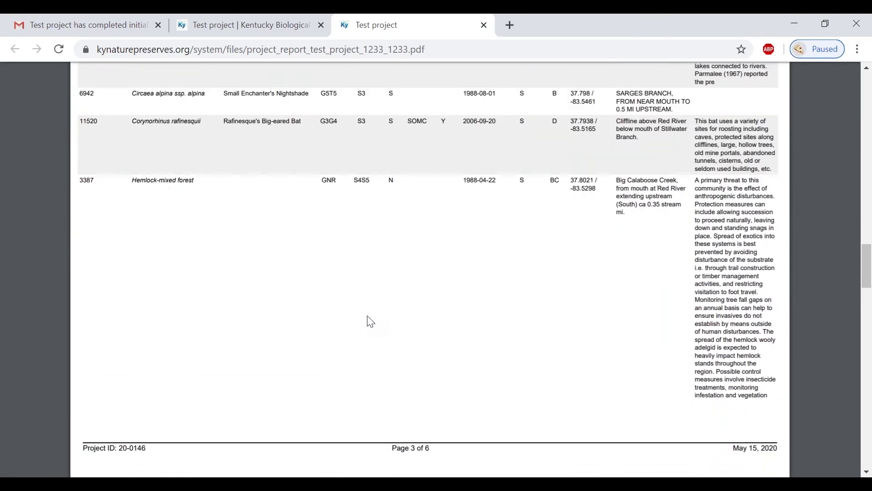
pyautogui.scroll(-4, 371, 322)
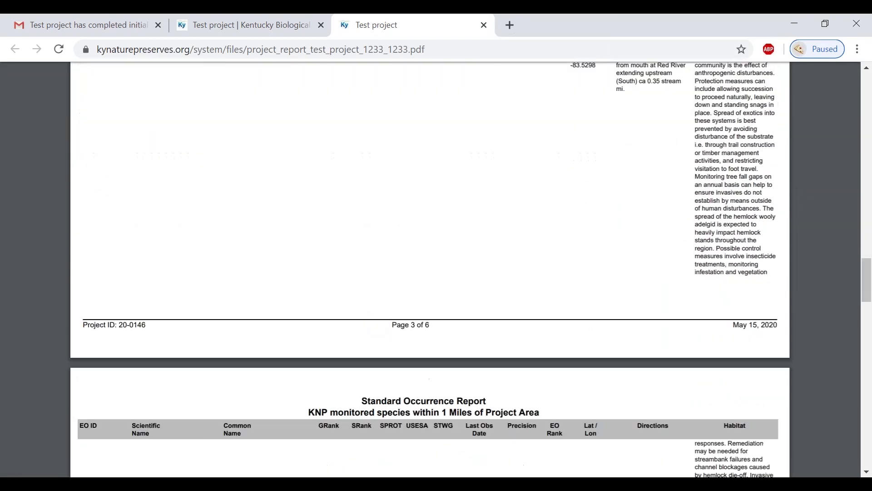
pyautogui.scroll(-4, 430, 270)
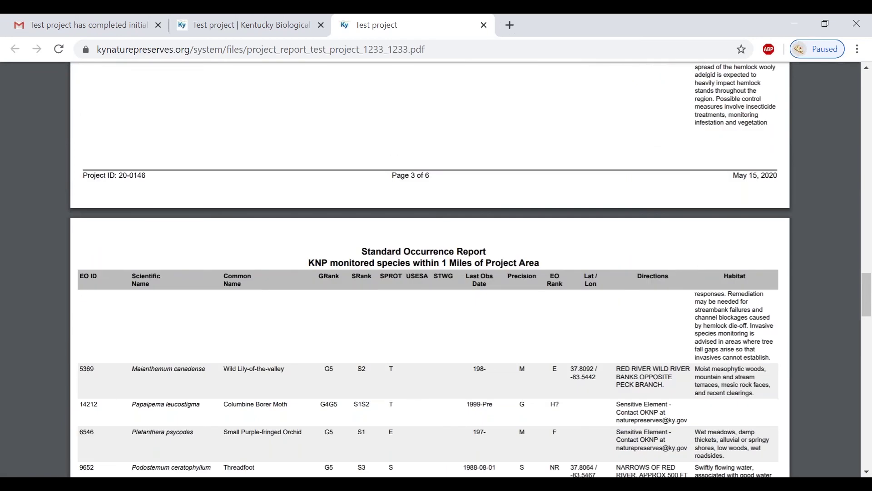
pyautogui.scroll(-2, 429, 270)
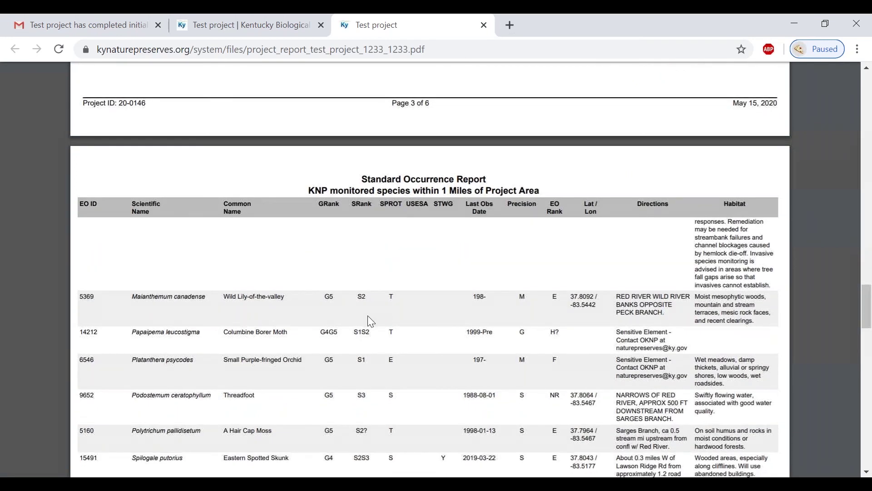
pyautogui.scroll(-2, 367, 315)
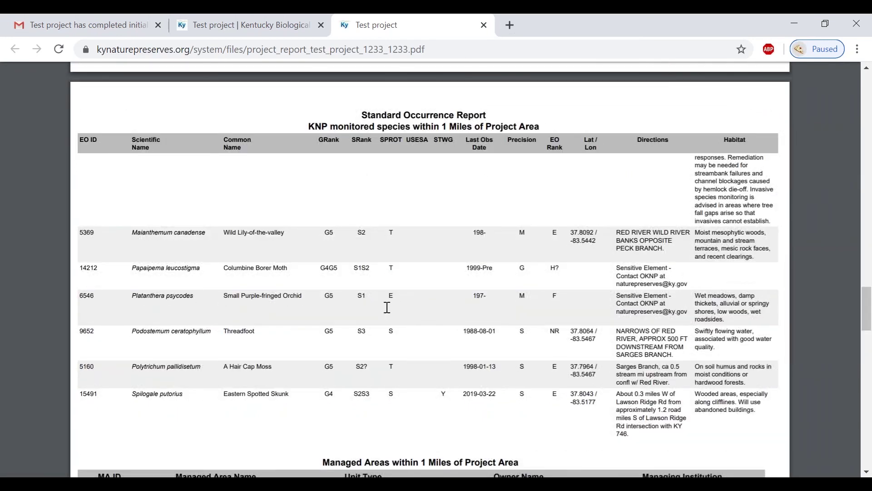
pyautogui.scroll(-6, 387, 307)
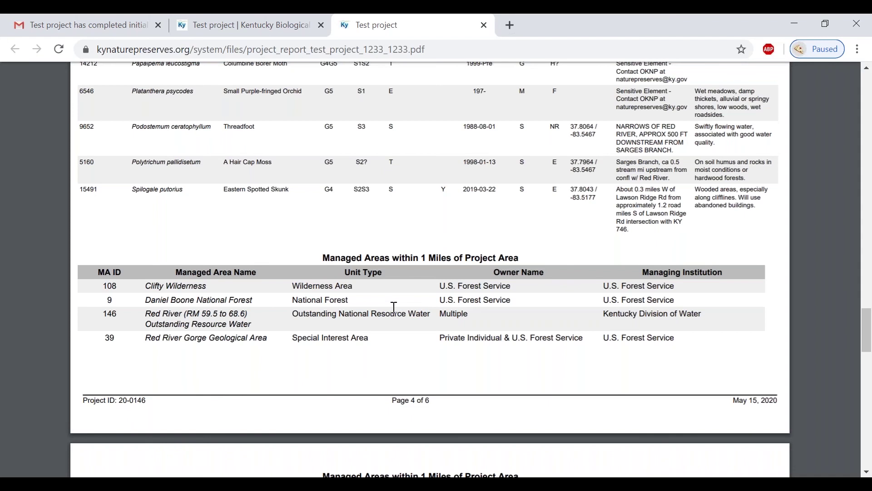
pyautogui.scroll(-8, 392, 308)
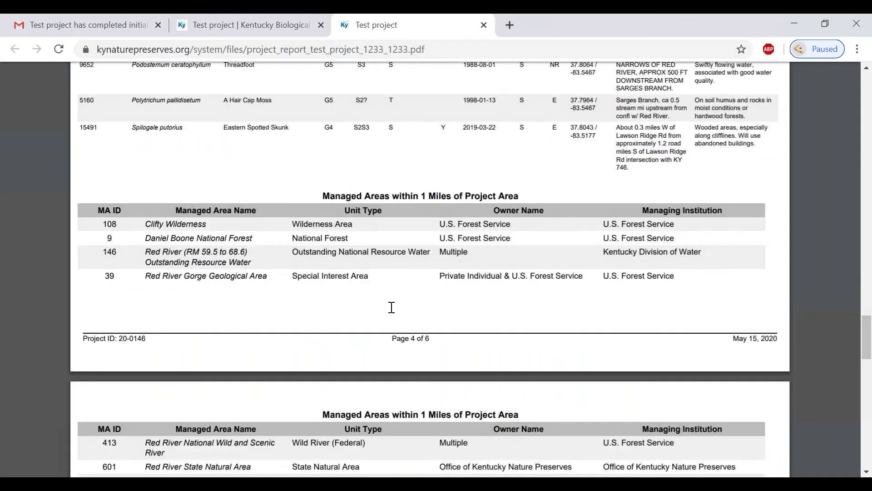
pyautogui.scroll(-2, 389, 307)
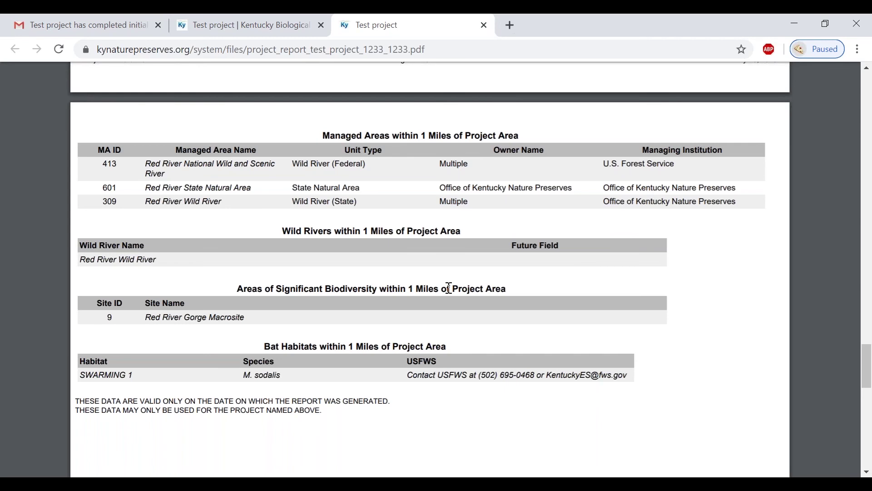
# Return to the project page and open the site's Help page, scrolling to account types
pyautogui.click(238, 24)
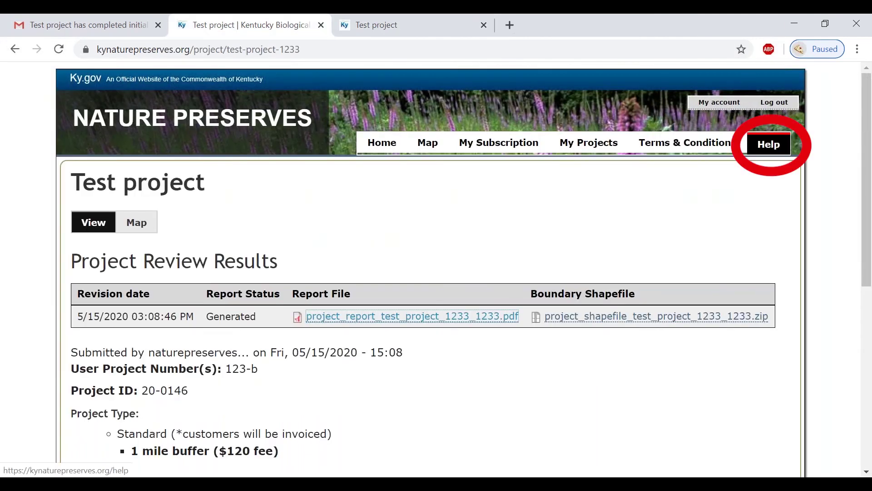
pyautogui.click(768, 142)
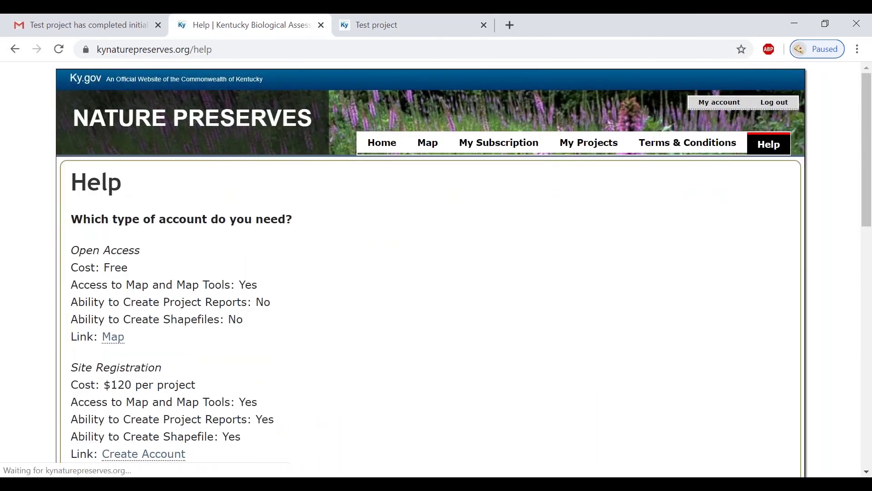
pyautogui.scroll(-5, 448, 282)
pyautogui.scroll(-2, 428, 299)
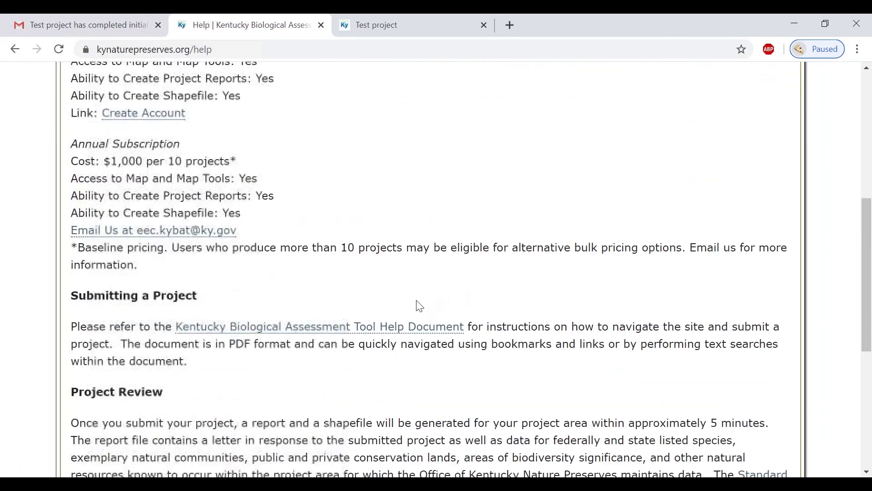
# Open the Kentucky Biological Assessment Tool Help Document PDF and scroll down to its table of contents
pyautogui.click(400, 332)
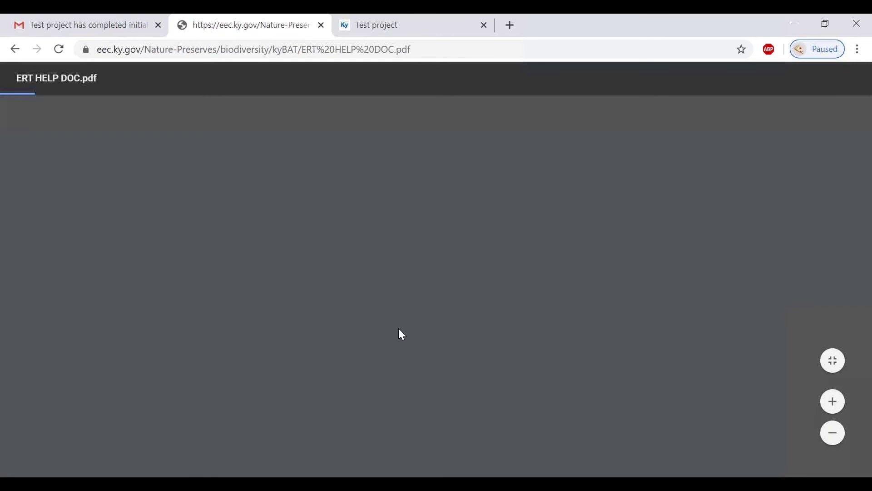
pyautogui.scroll(-7, 490, 327)
pyautogui.scroll(-1, 500, 347)
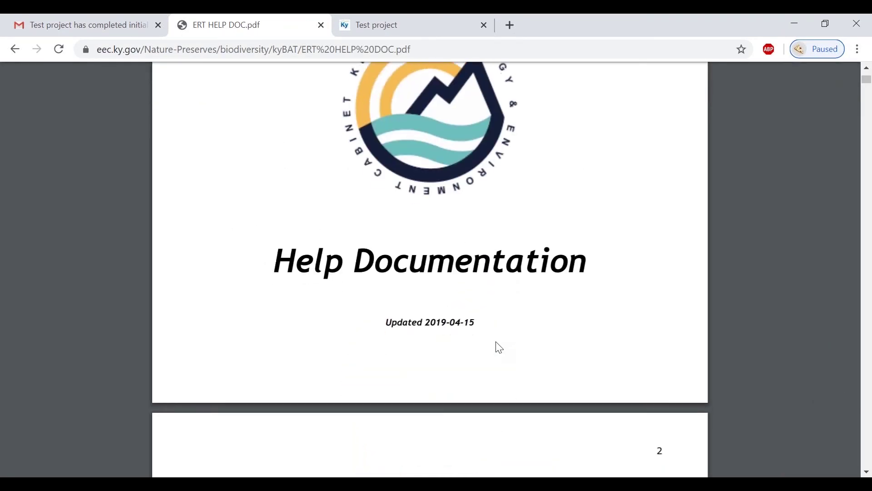
pyautogui.scroll(-10, 499, 347)
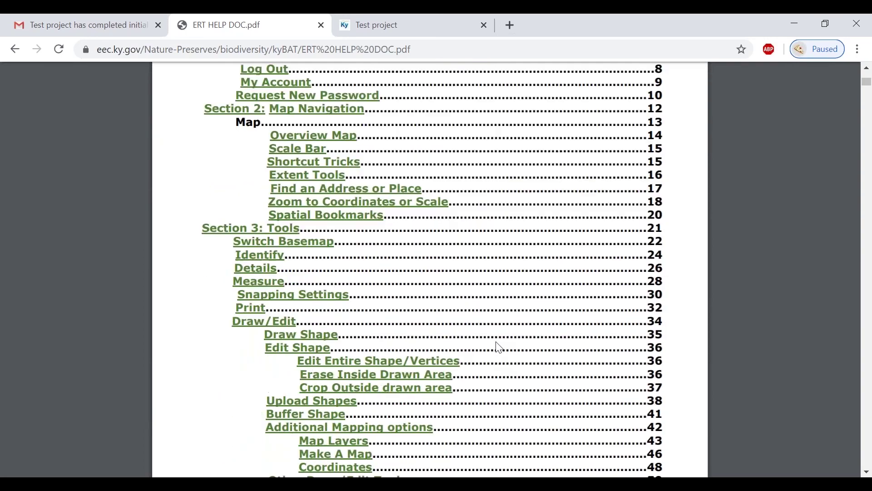
pyautogui.scroll(-1, 500, 348)
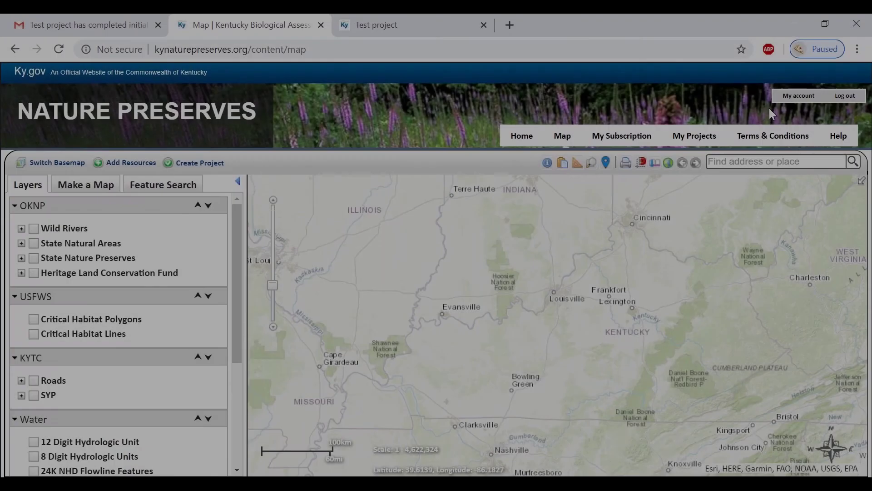